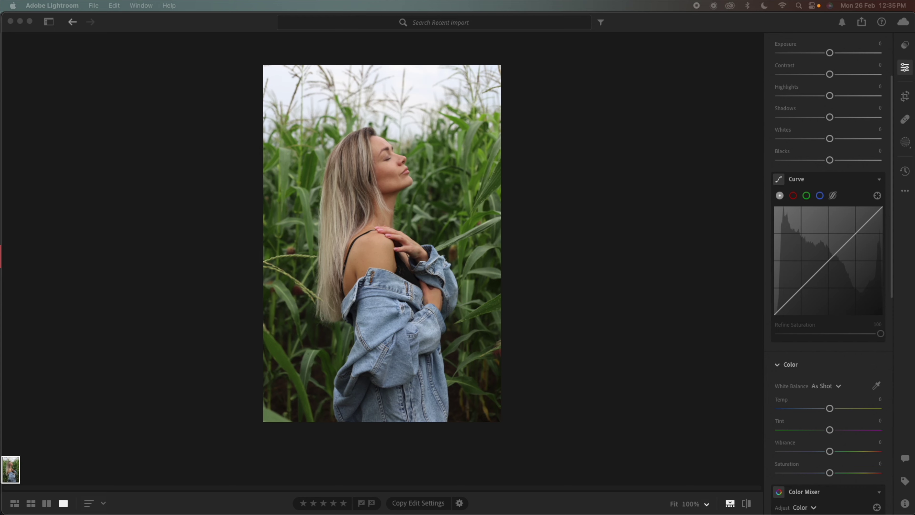
- Scroll up to the Light adjustments and select the Exposure value field for editing
scroll(850, 163, up, 5)
click(876, 136)
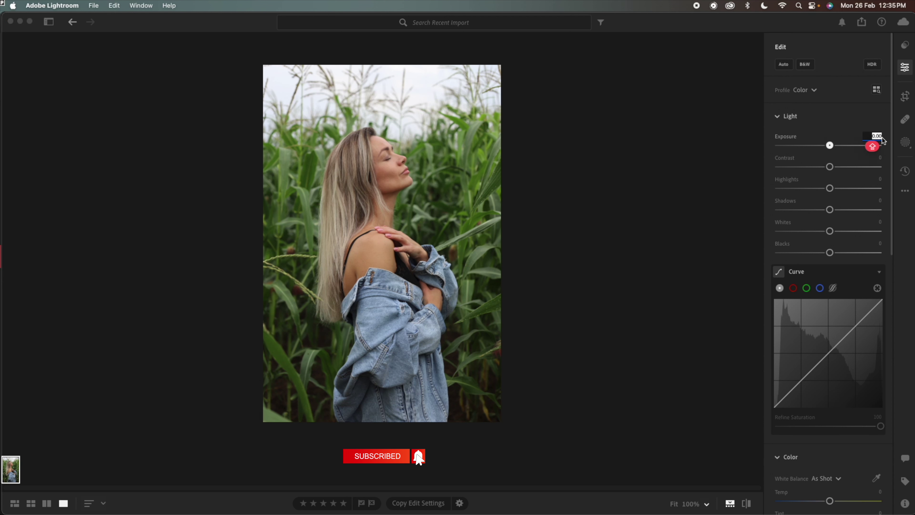
- Set Exposure to +0.60, Contrast to -10 and Highlights to -25
text(0)
text(.6)
key(Return)
drag(829, 167, 824, 167)
drag(829, 188, 817, 188)
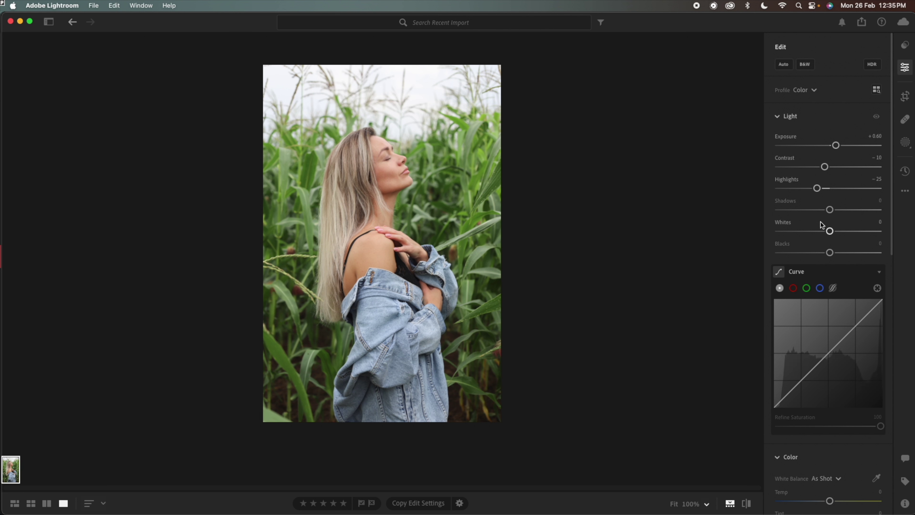
- Set Shadows to +53, Whites to -12 and Blacks to +100
drag(829, 209, 846, 209)
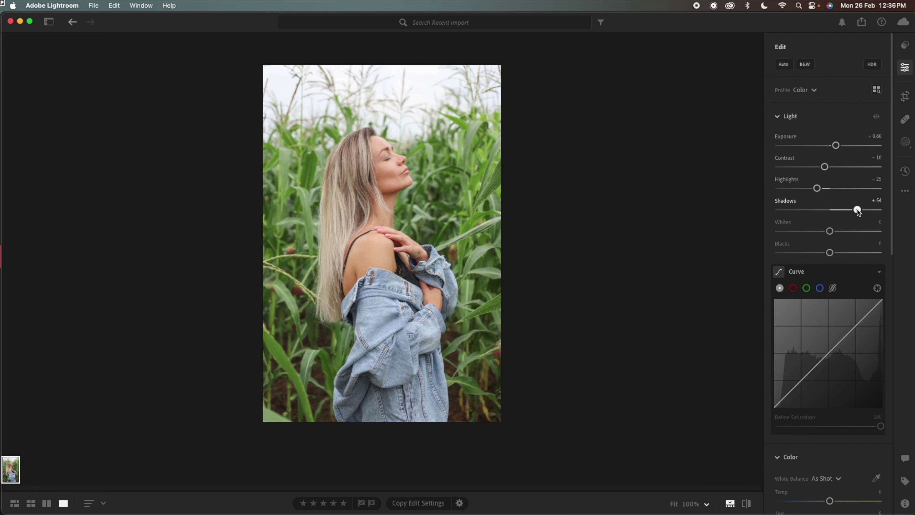
drag(856, 210, 860, 210)
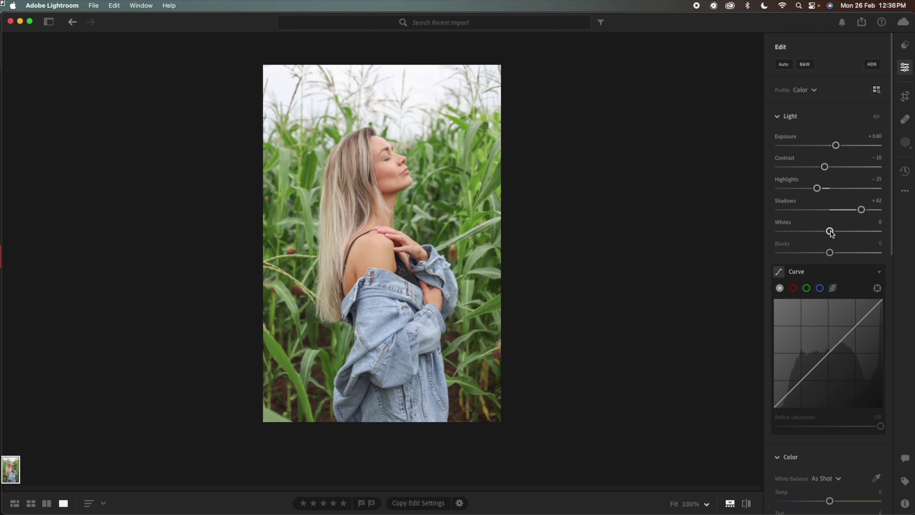
drag(830, 231, 823, 234)
drag(829, 252, 884, 253)
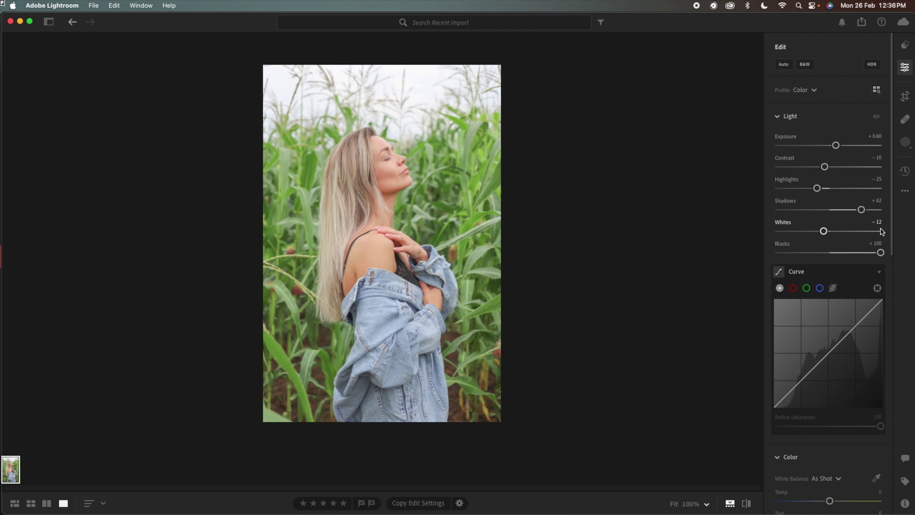
drag(861, 210, 865, 210)
scroll(834, 239, down, 5)
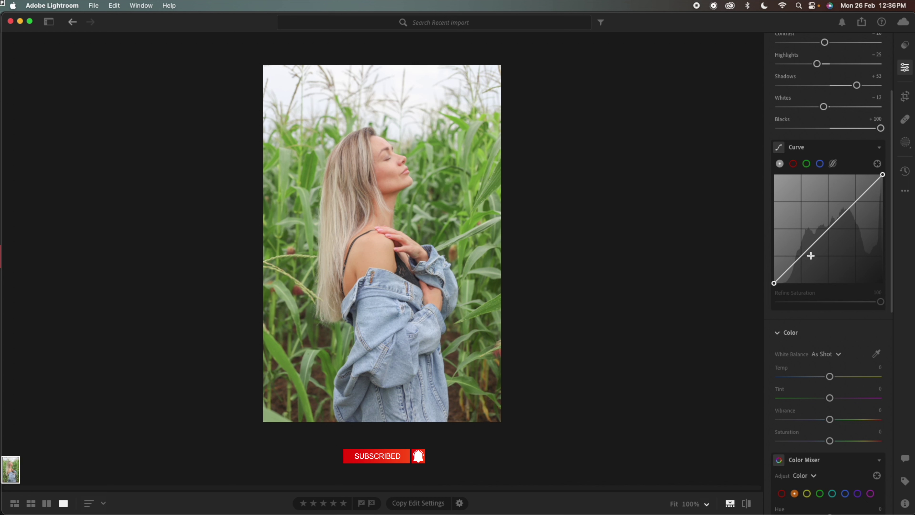
- Add lower and midtone points to the RGB tone curve, then shape the Green curve's shadows
click(791, 269)
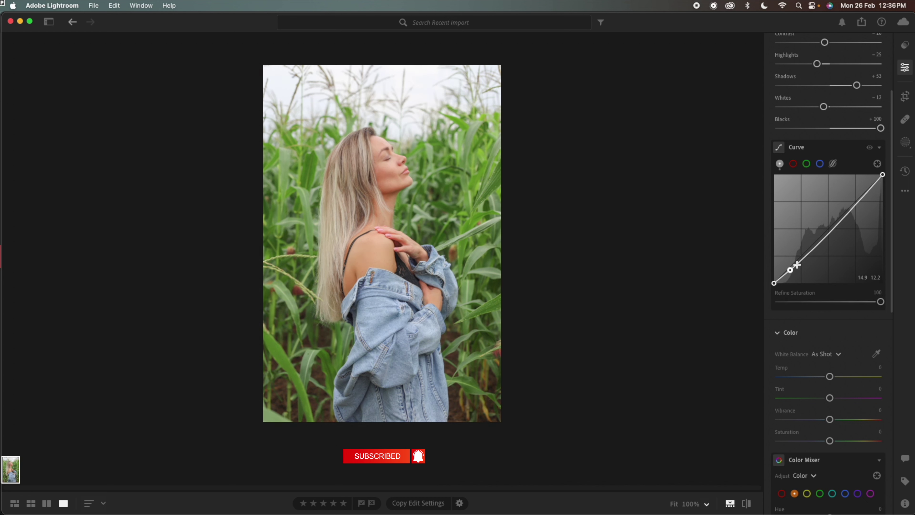
click(827, 237)
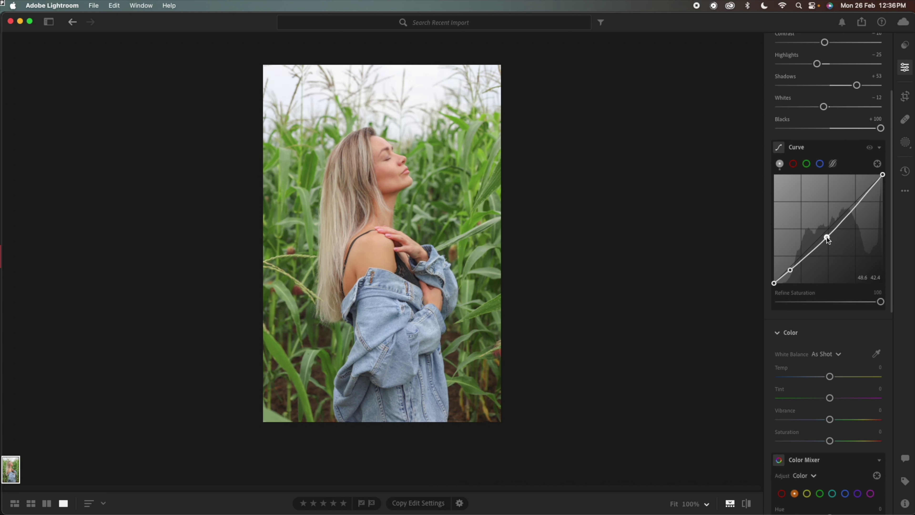
click(806, 164)
drag(795, 263, 797, 270)
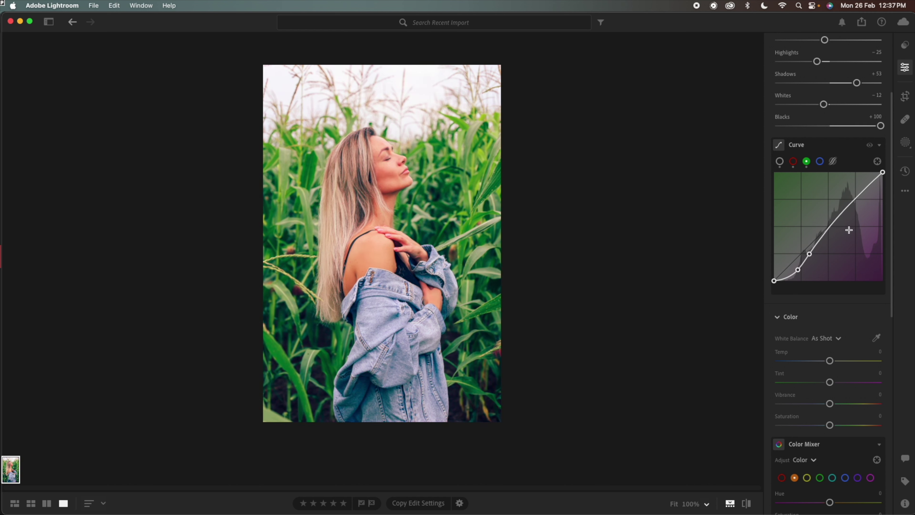
- Add a midtone point and lift the upper Green curve, then shape the Blue curve's shadows and highlights
click(828, 227)
drag(853, 201, 854, 196)
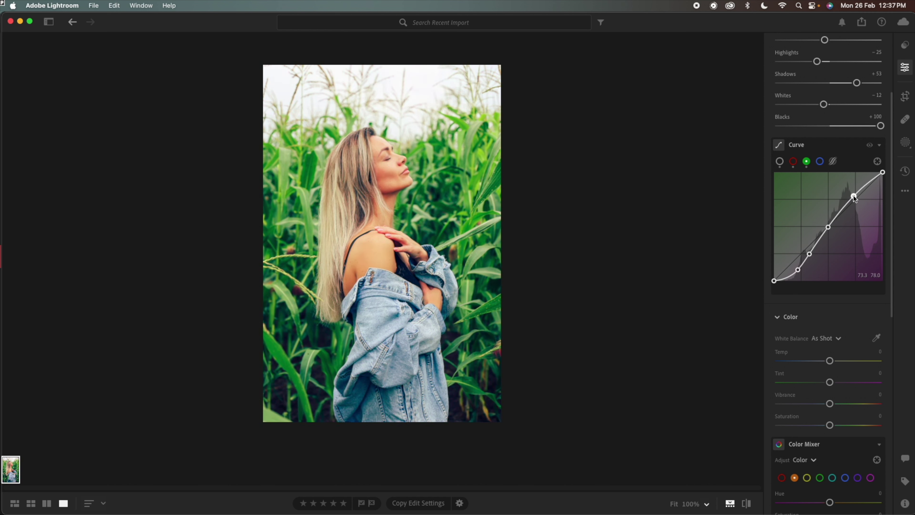
click(821, 162)
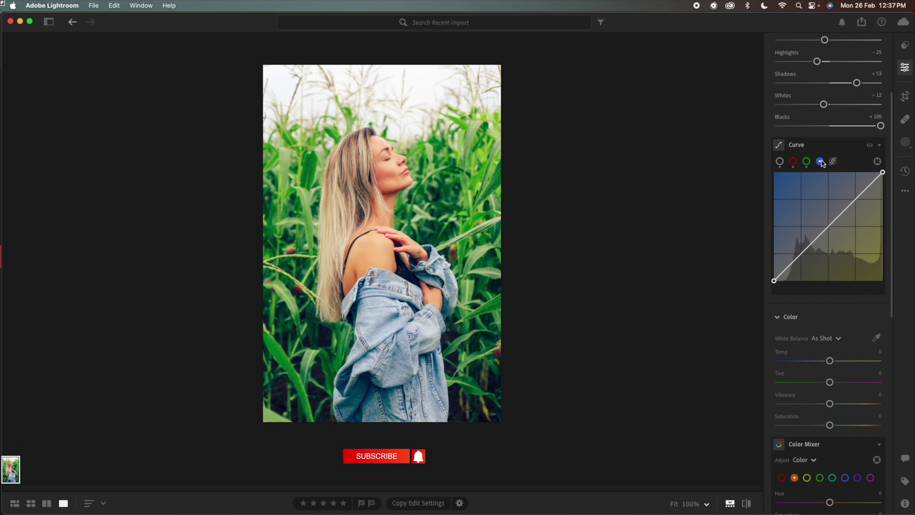
mouse_move(803, 252)
mouse_down()
mouse_move(808, 258)
mouse_move(829, 227)
mouse_up()
click(856, 194)
- Fade the main tone curve by raising the black point and lowering the white point to 95.3
click(779, 161)
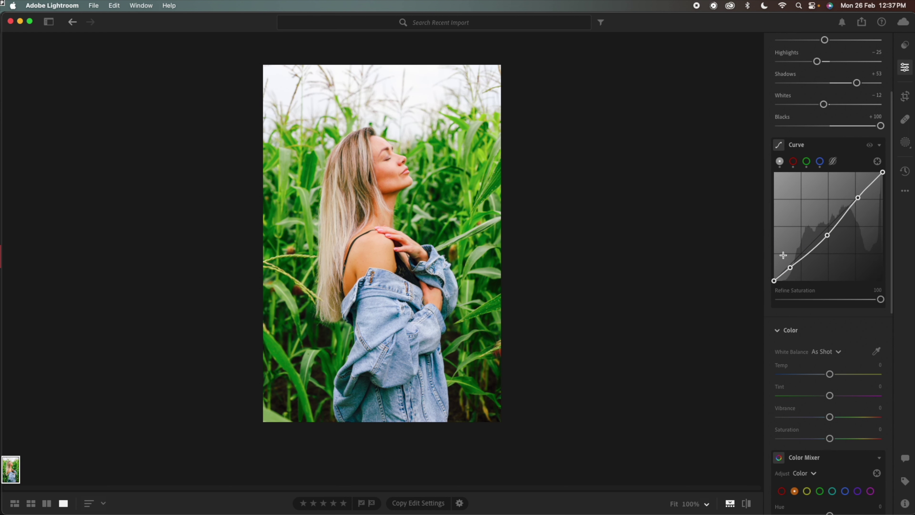
drag(775, 279, 774, 277)
drag(882, 172, 883, 176)
- Set Vibrance +9, Saturation -14 and luminance Red +9, Orange -3, Green -50, Aqua -32, Blue -24
scroll(828, 346, down, 5)
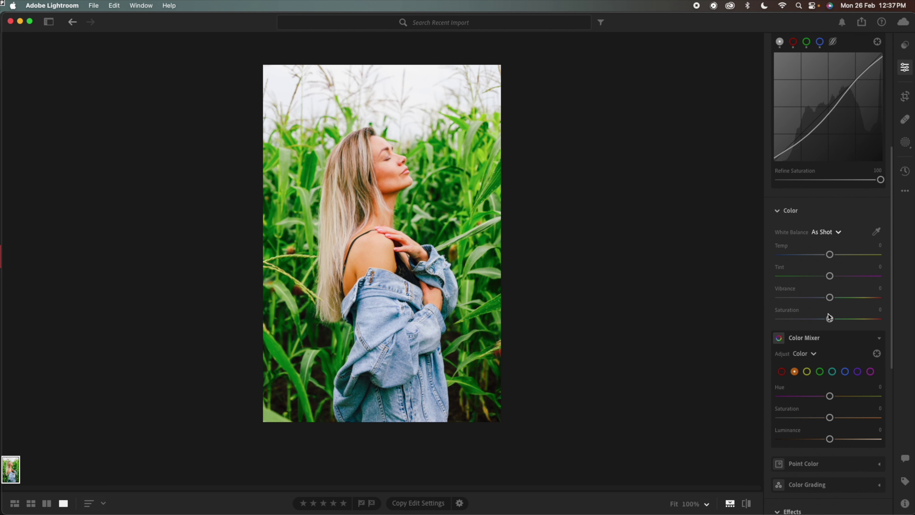
drag(830, 297, 820, 321)
click(806, 354)
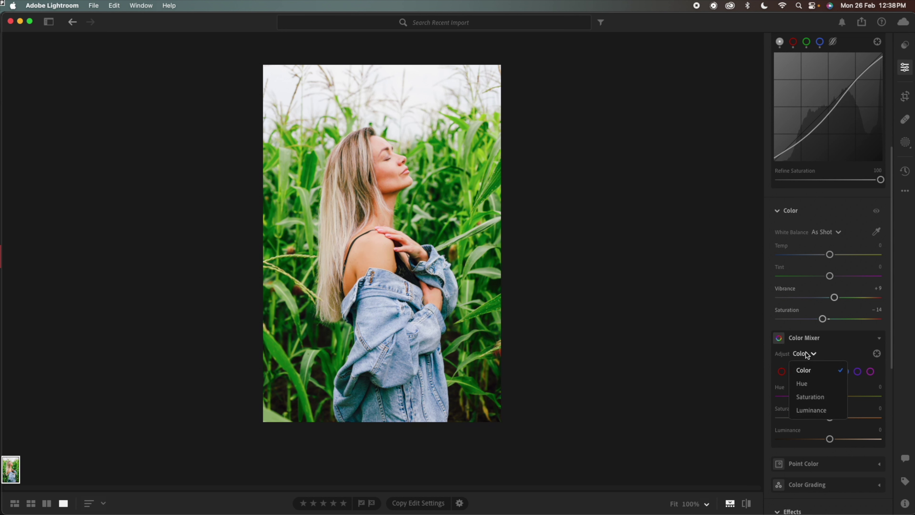
click(811, 409)
scroll(812, 404, down, 3)
drag(837, 265, 828, 285)
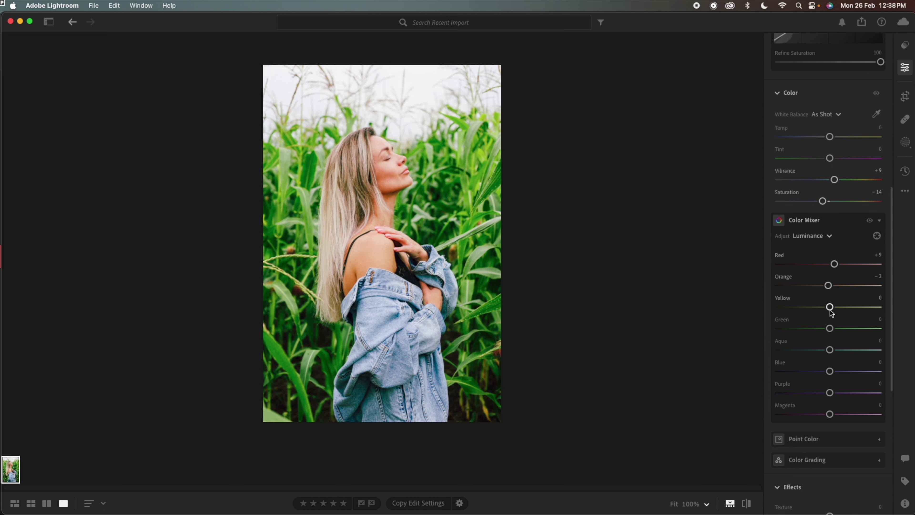
drag(828, 328, 802, 334)
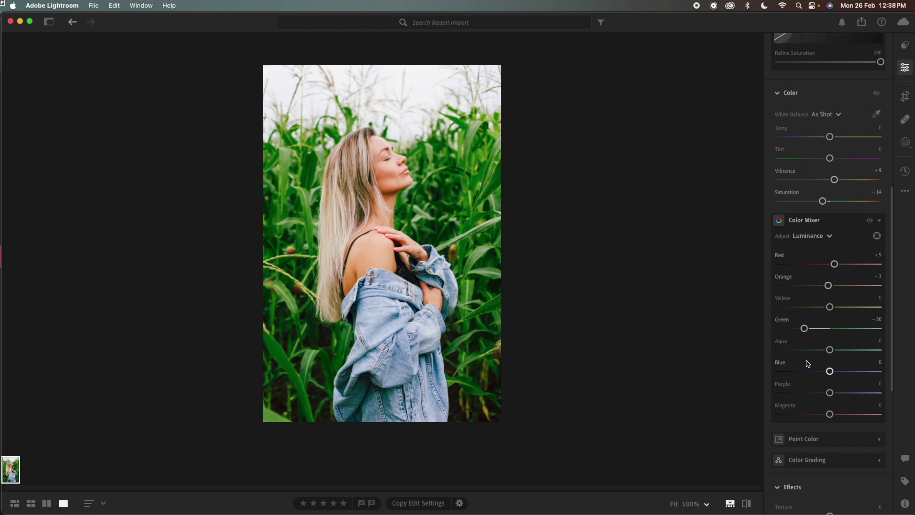
mouse_move(829, 349)
mouse_down()
mouse_move(813, 349)
mouse_move(817, 371)
mouse_up()
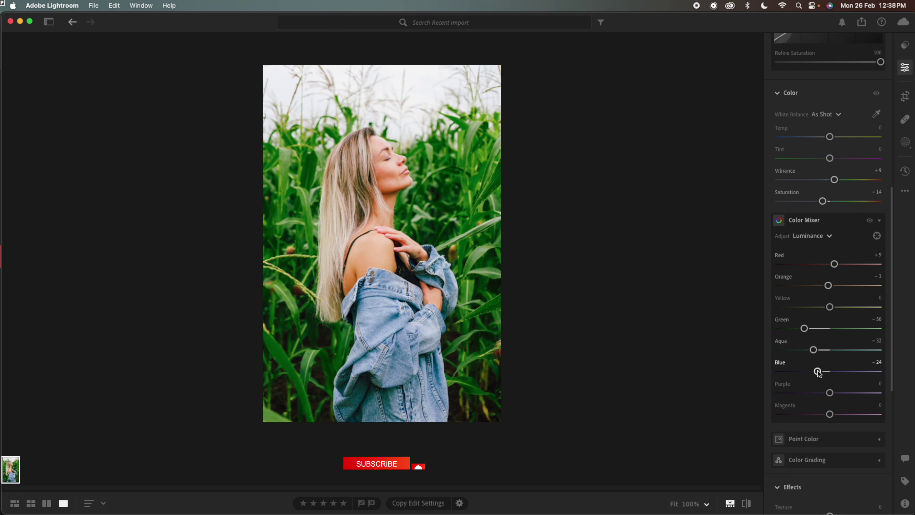
- Set Color Mixer saturation to Yellow -62, Green -54 and Blue -75
click(815, 237)
click(811, 281)
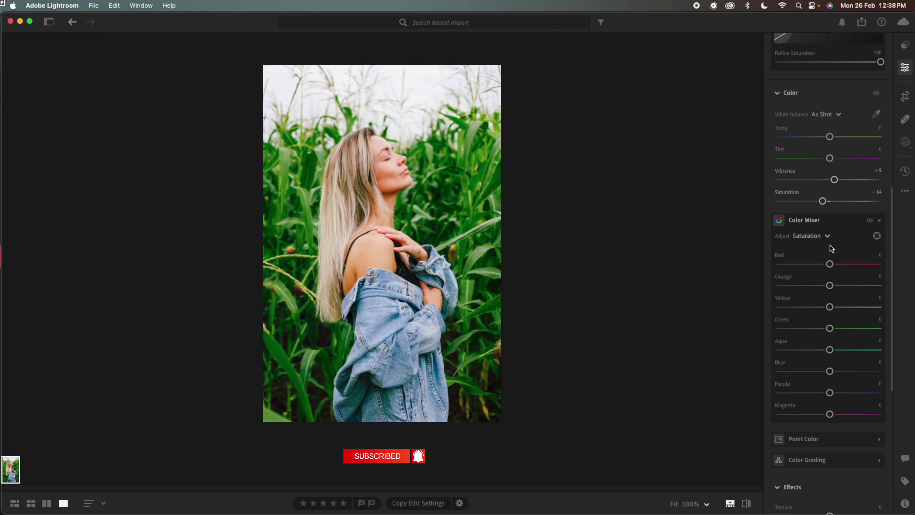
mouse_move(829, 305)
mouse_down()
mouse_move(813, 307)
mouse_move(802, 329)
mouse_up()
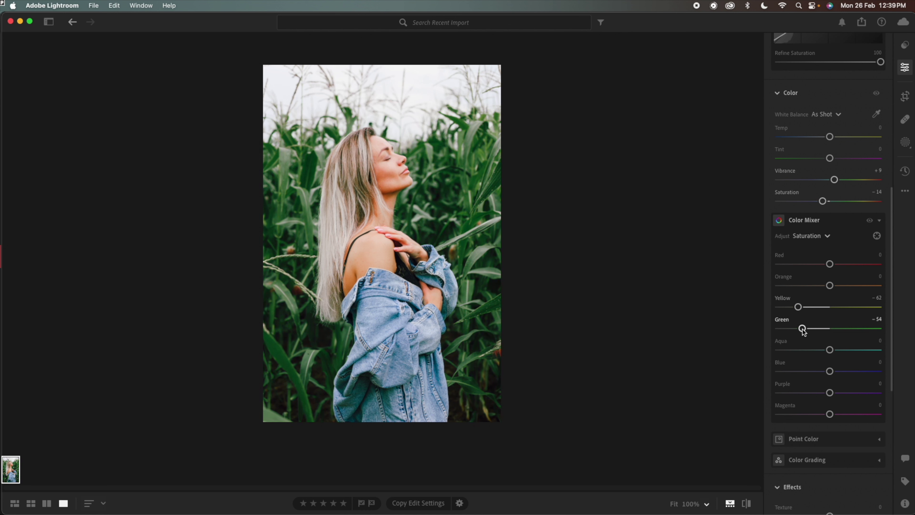
drag(829, 371, 792, 373)
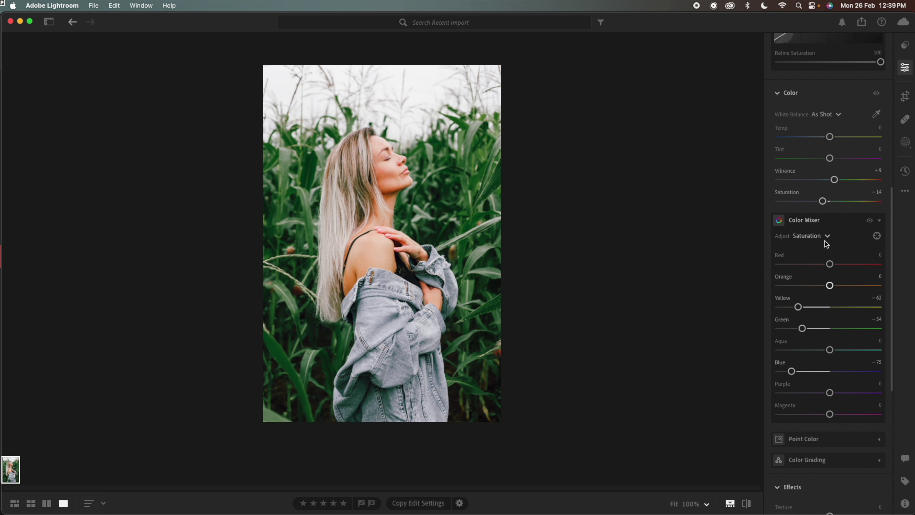
- Set Color Mixer hue to Red -3, Orange -20, Yellow -48, Green +100, Aqua +20, Blue -38
click(812, 237)
click(818, 270)
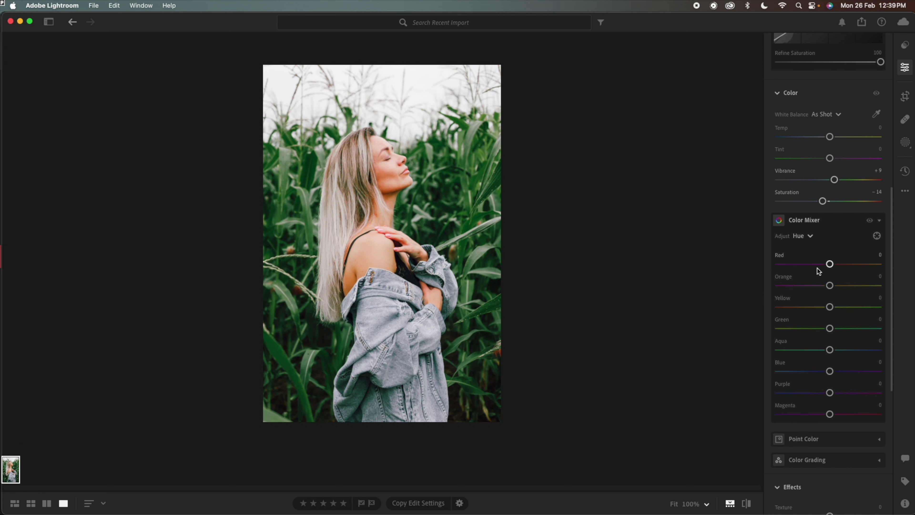
drag(829, 265, 818, 288)
drag(829, 307, 796, 307)
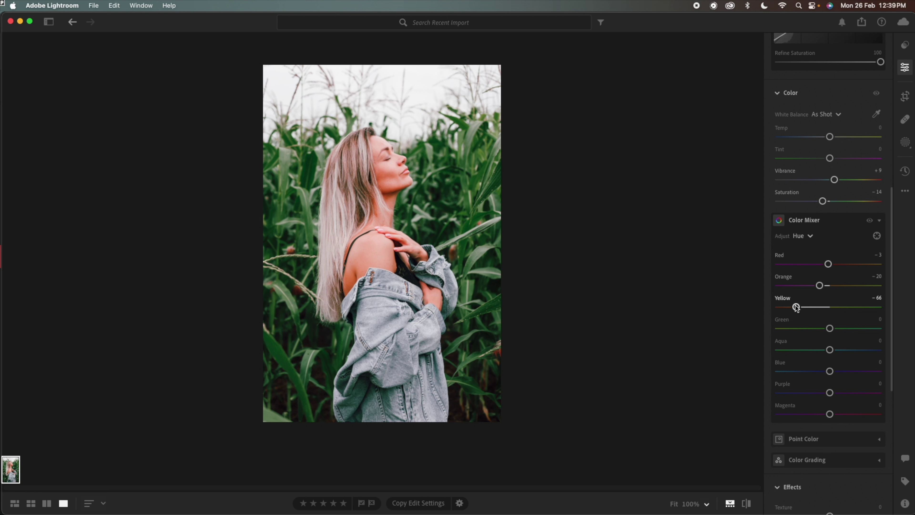
drag(795, 308, 904, 329)
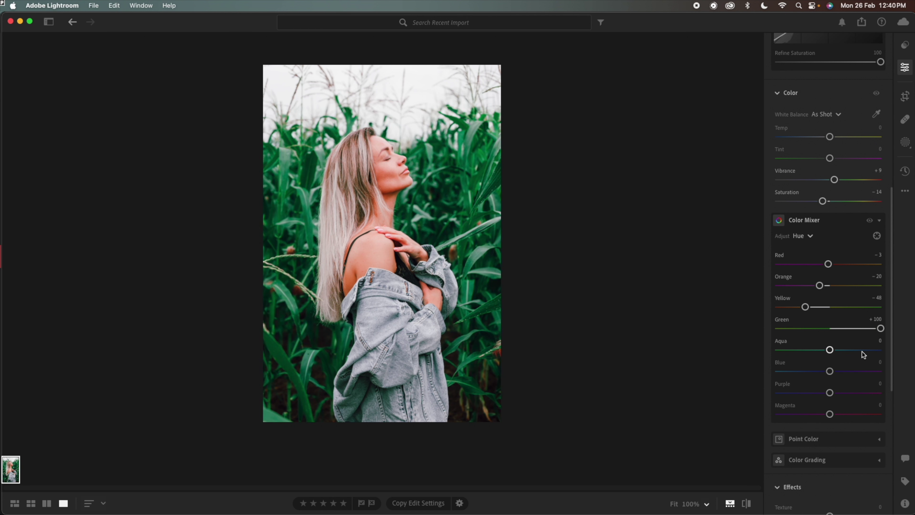
drag(829, 350, 839, 350)
drag(828, 371, 813, 377)
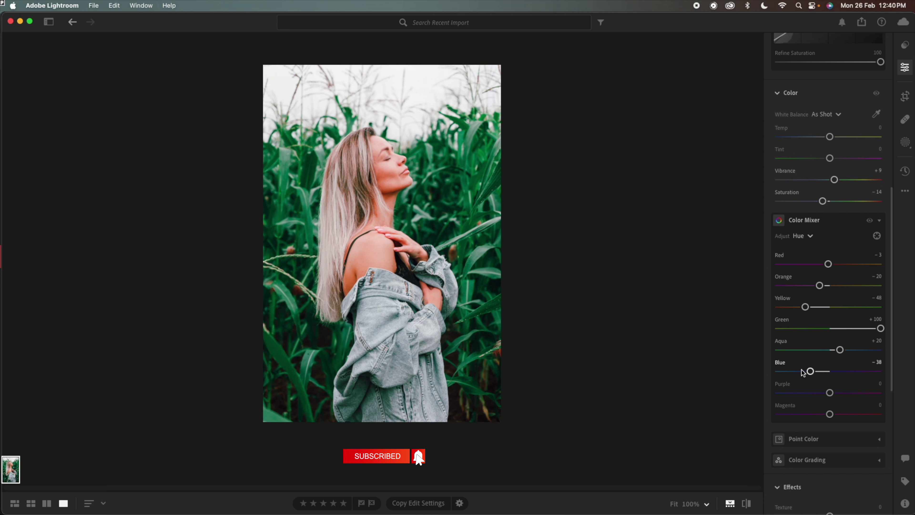
- Raise Orange luminance in the Color Mixer to +5
scroll(811, 324, up, 5)
click(803, 313)
click(810, 367)
drag(828, 362, 832, 364)
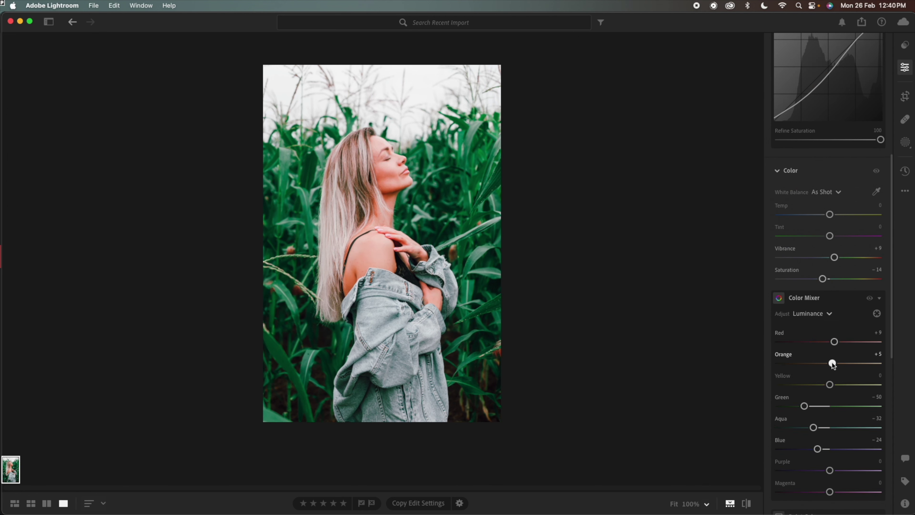
- Set Clarity to +15, Dehaze to +22 and Sharpening to 24
scroll(816, 356, down, 3)
scroll(821, 378, down, 3)
scroll(826, 400, up, 1)
scroll(832, 402, down, 1)
mouse_move(828, 395)
mouse_down()
mouse_move(837, 394)
mouse_move(839, 417)
mouse_up()
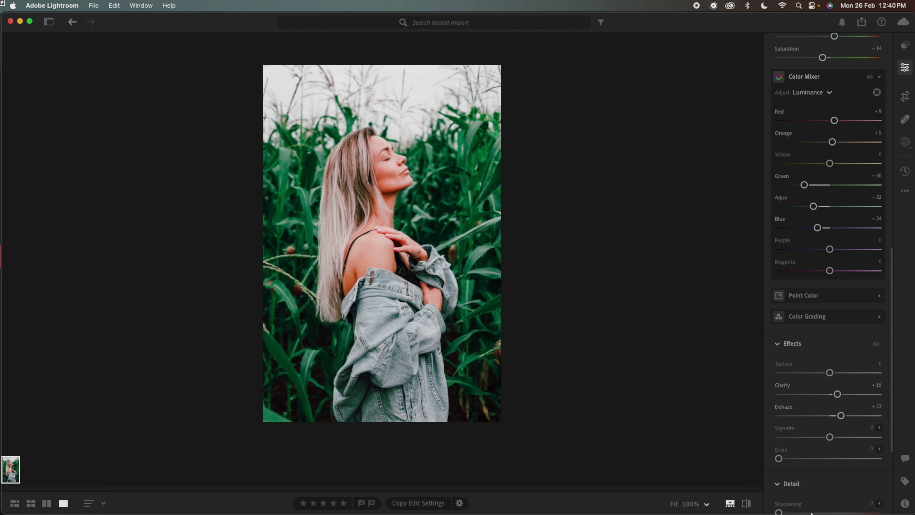
scroll(788, 455, down, 5)
drag(779, 412, 790, 412)
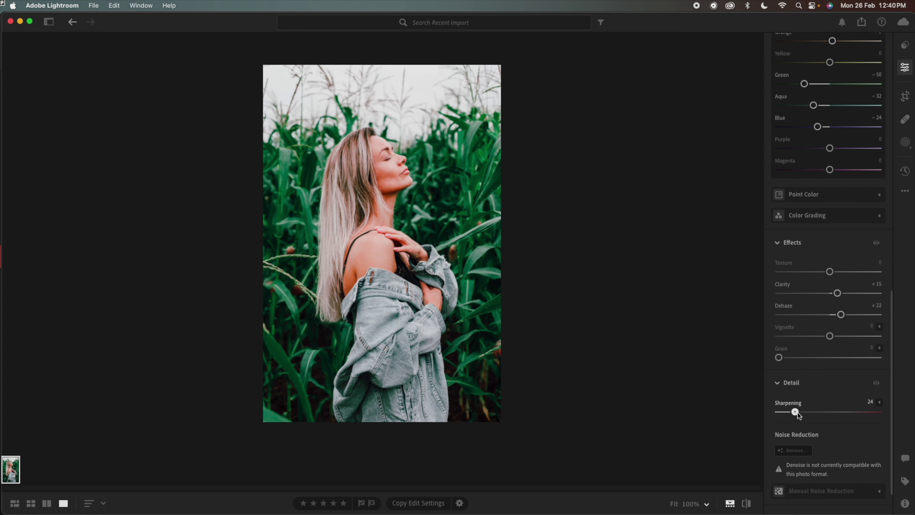
scroll(797, 401, up, 3)
scroll(798, 401, up, 5)
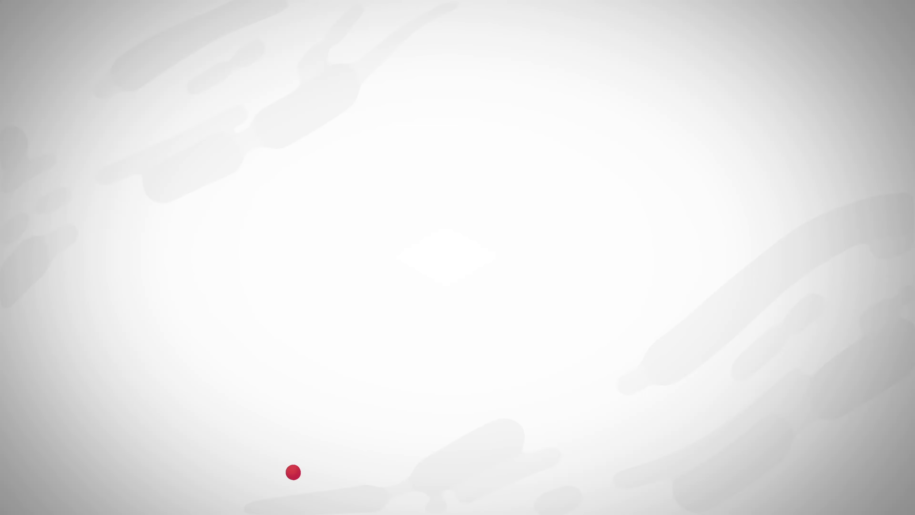